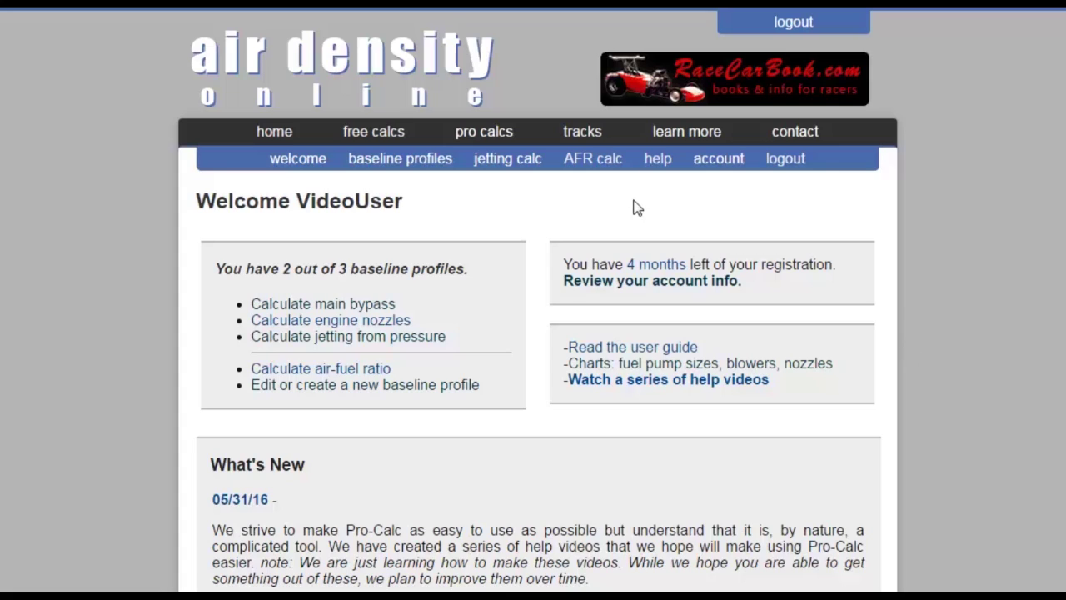
# Step: Open the baseline profiles and compare the names of the two saved 350 cubic inch profiles
pyautogui.click(424, 167)
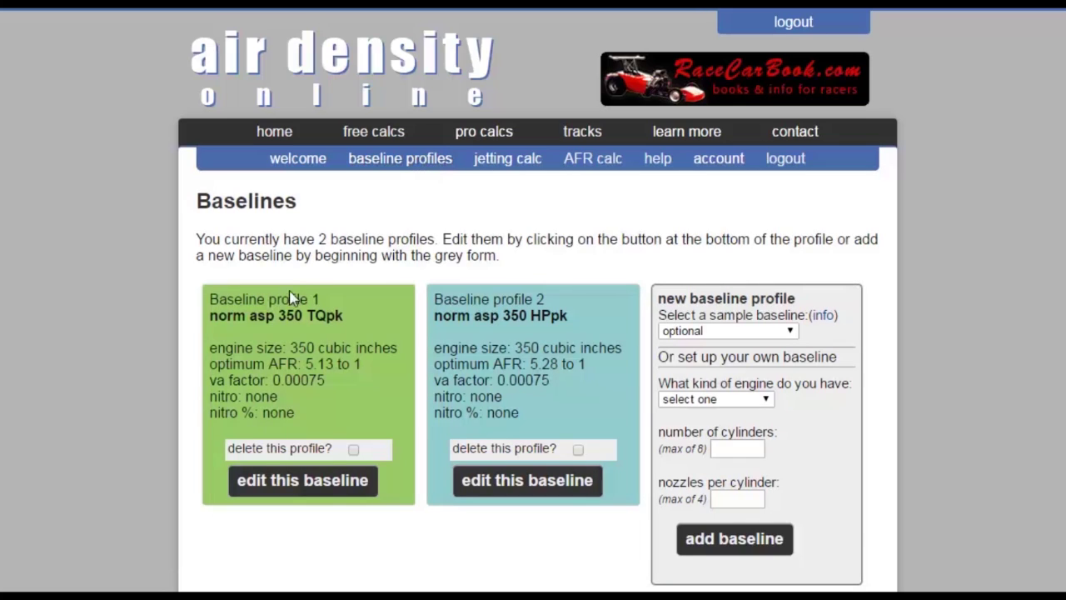
pyautogui.moveTo(307, 314); pyautogui.dragTo(347, 316)
pyautogui.click(354, 316)
pyautogui.moveTo(530, 315); pyautogui.dragTo(570, 316)
pyautogui.click(573, 319)
# Step: Open the jetting calculator and load the norm asp 350 HPpk profile into it
pyautogui.click(510, 167)
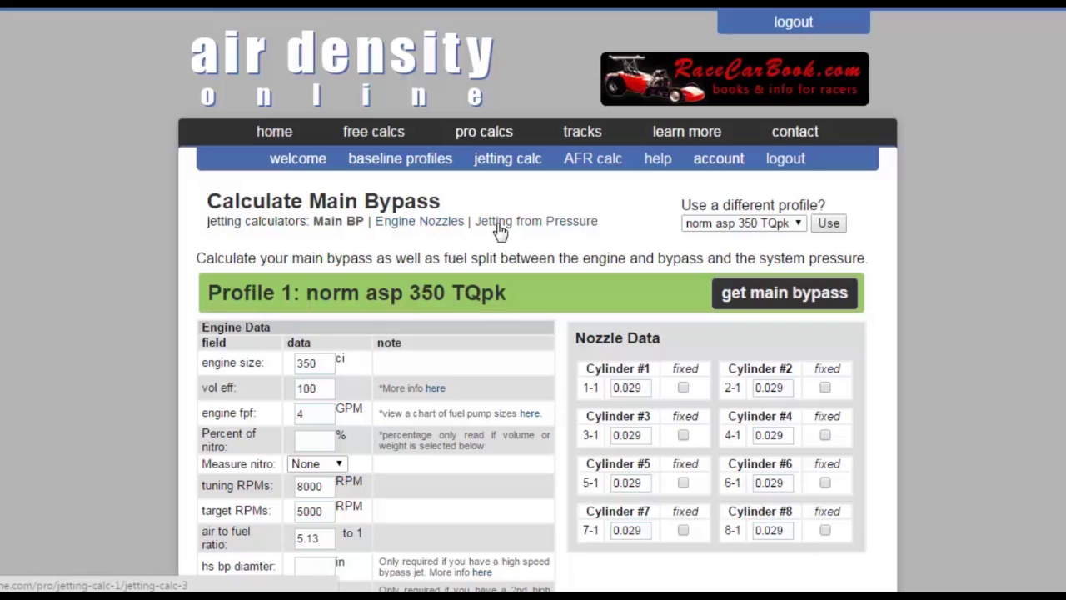
pyautogui.click(709, 222)
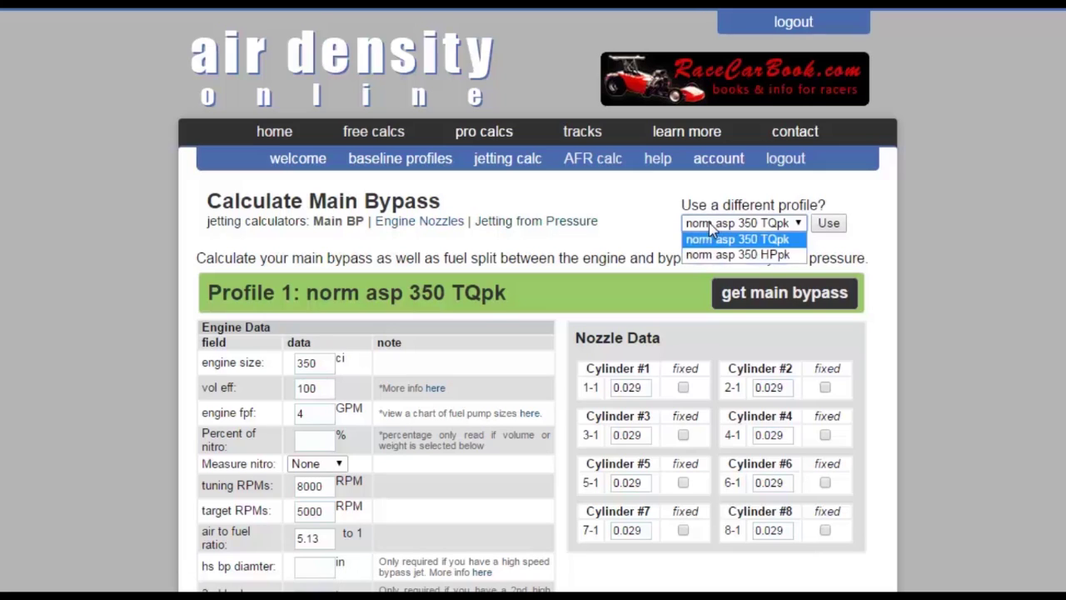
pyautogui.click(709, 250)
pyautogui.click(830, 223)
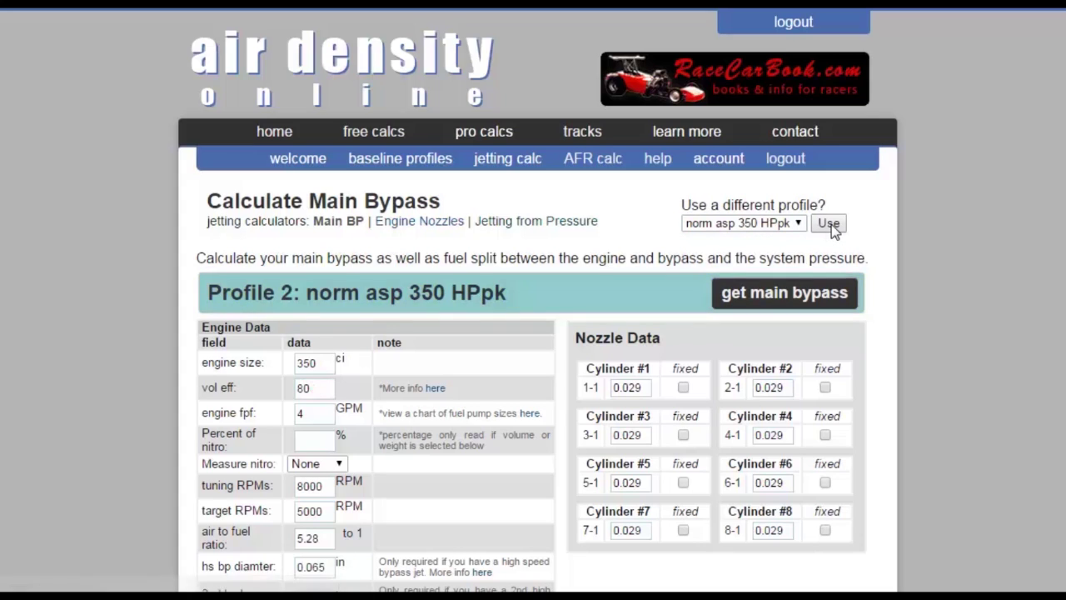
# Step: In the Jetting from Pressure calculator, set the temperature to 85 deg F and the humidity to 25%
pyautogui.click(557, 223)
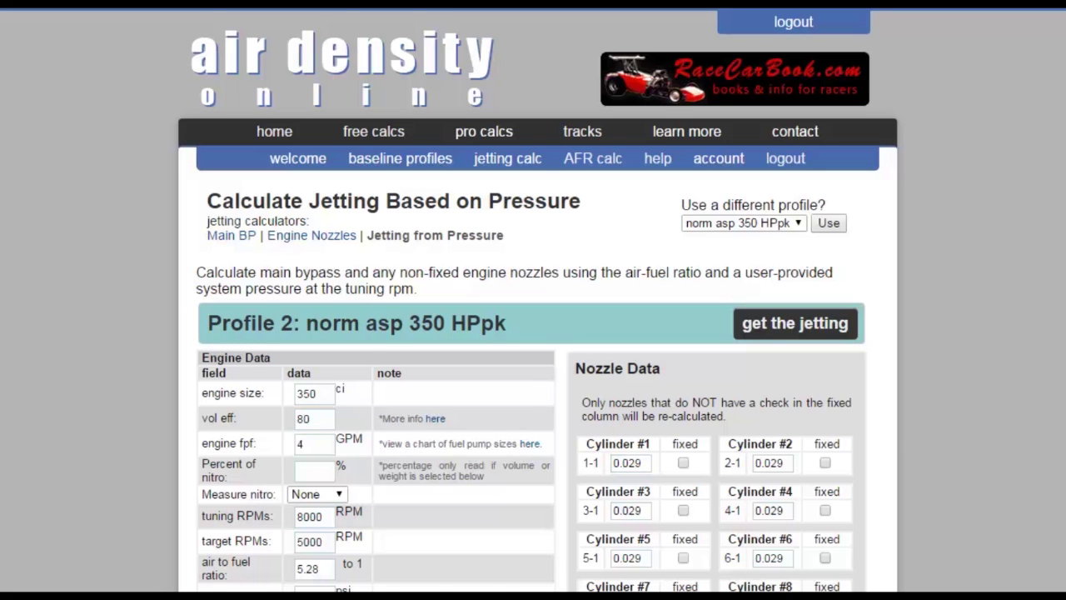
pyautogui.scroll(-5, 96, 358)
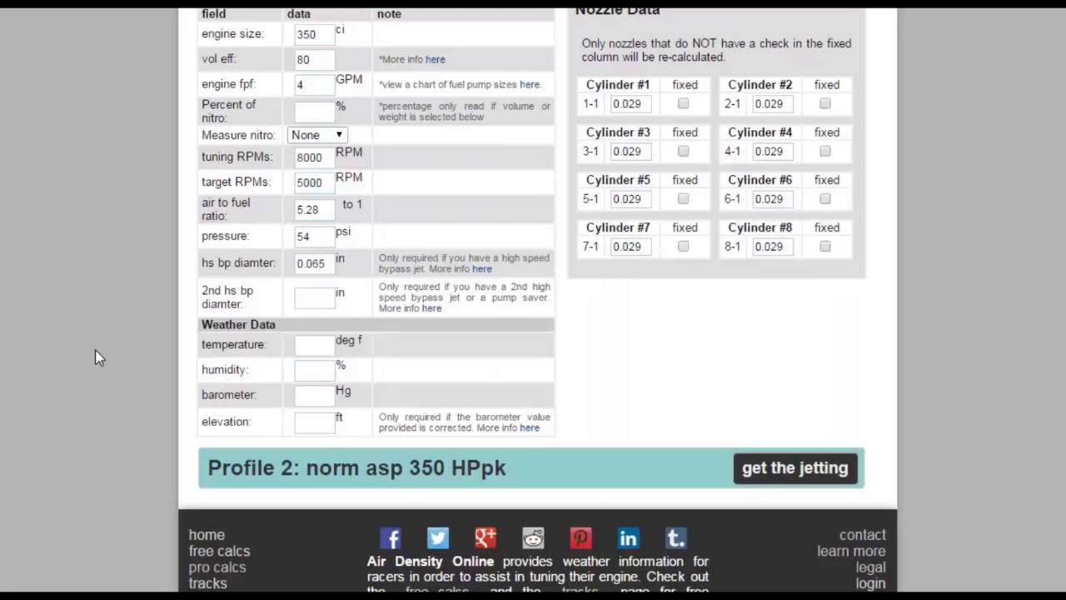
pyautogui.click(306, 344)
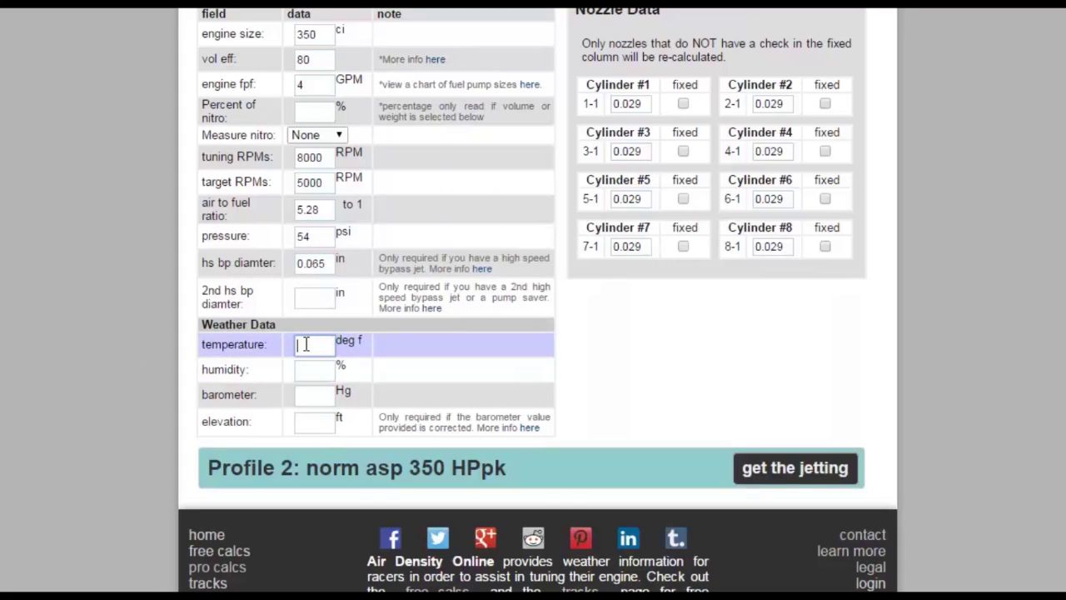
pyautogui.write('85')
pyautogui.click(316, 371)
pyautogui.write('25')
# Step: Set the barometer to 29.5 Hg and the elevation to 5400 ft, and calculate the jetting
pyautogui.click(309, 393)
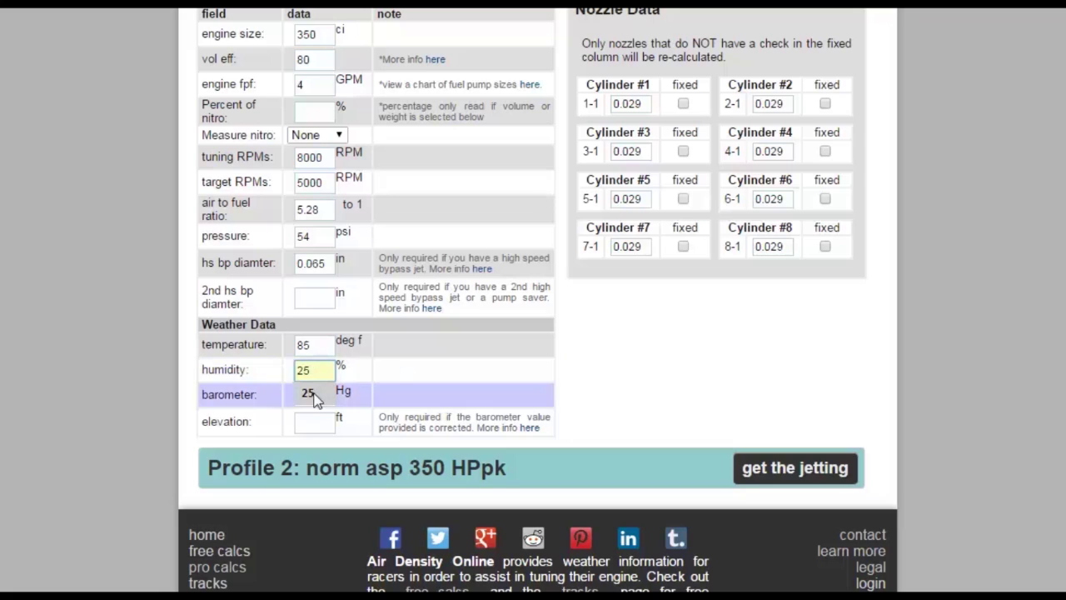
pyautogui.click(312, 398)
pyautogui.write('29')
pyautogui.write('.25')
pyautogui.click(312, 421)
pyautogui.write('5400')
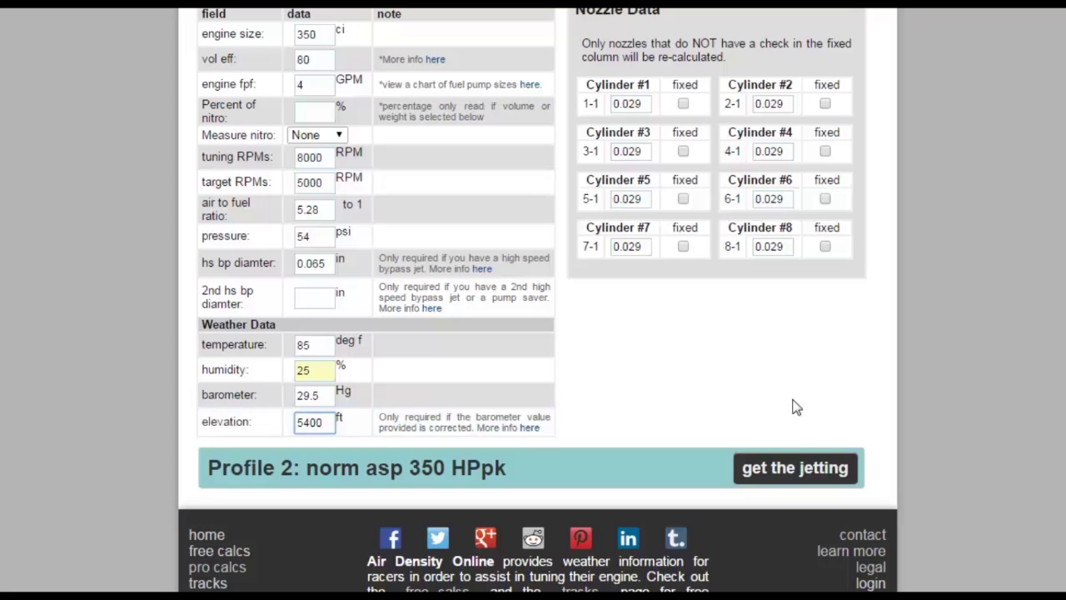
pyautogui.click(797, 469)
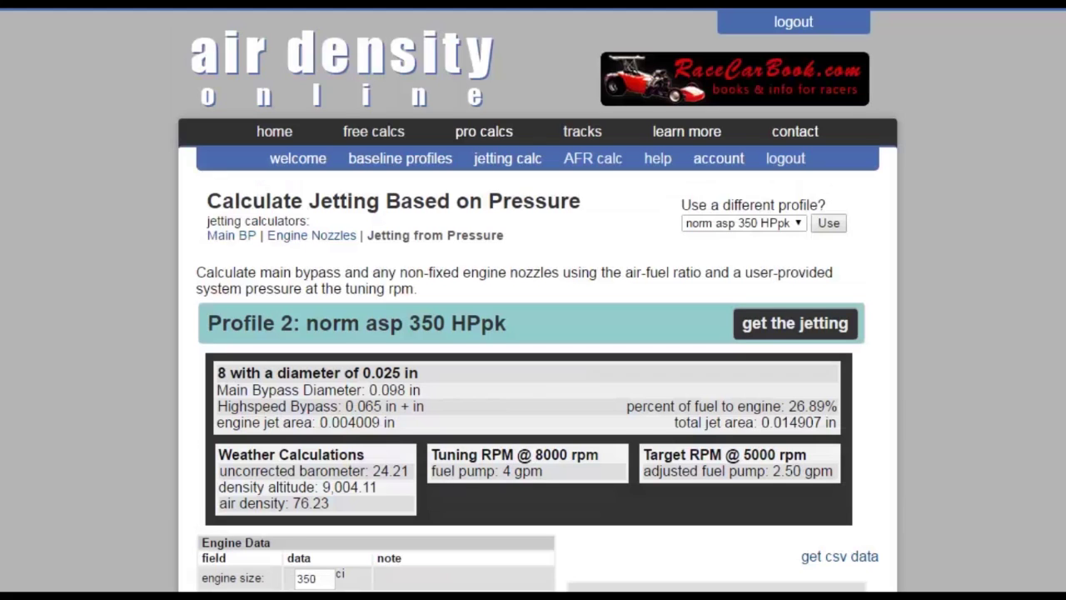
# Step: Examine the calculated nozzle and main bypass diameters against the entered pressure, air to fuel ratio and cylinder nozzle sizes
pyautogui.scroll(-3, 901, 389)
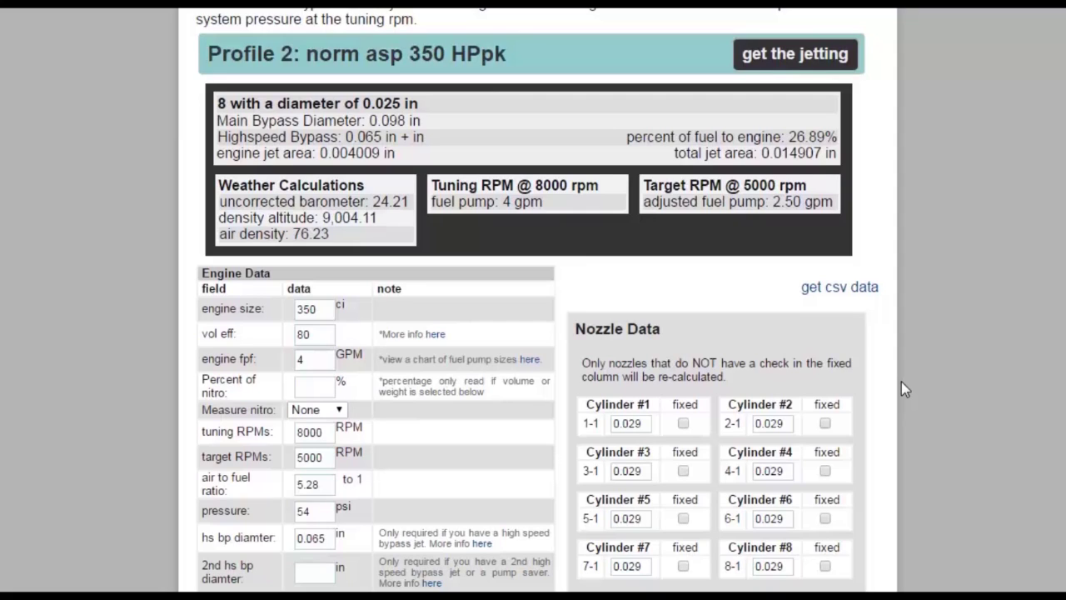
pyautogui.doubleClick(305, 511)
pyautogui.hotkey('shift', 'Tab')
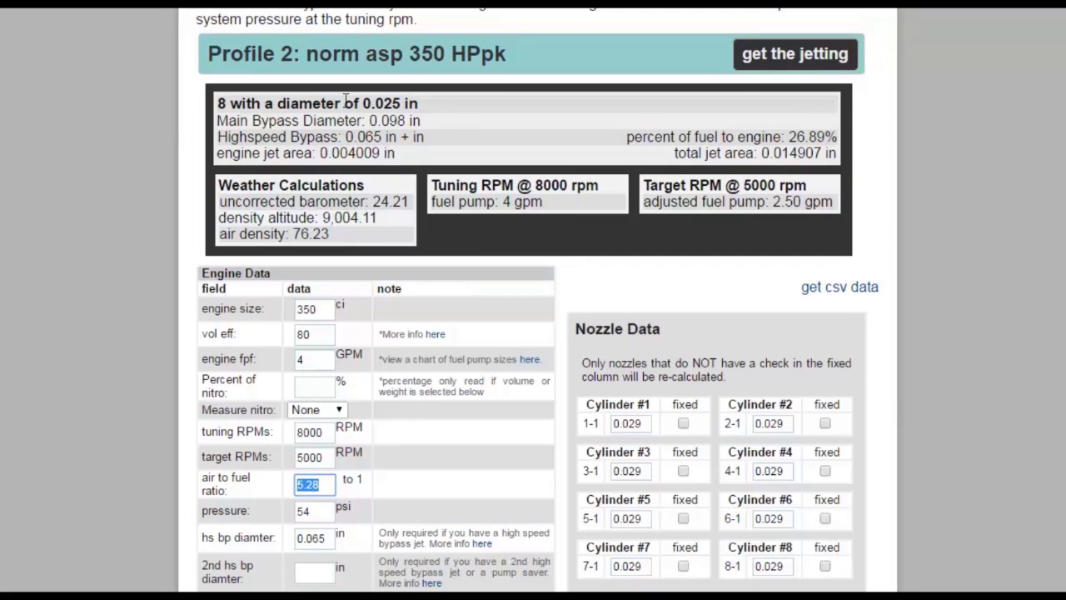
pyautogui.moveTo(364, 104); pyautogui.dragTo(432, 111)
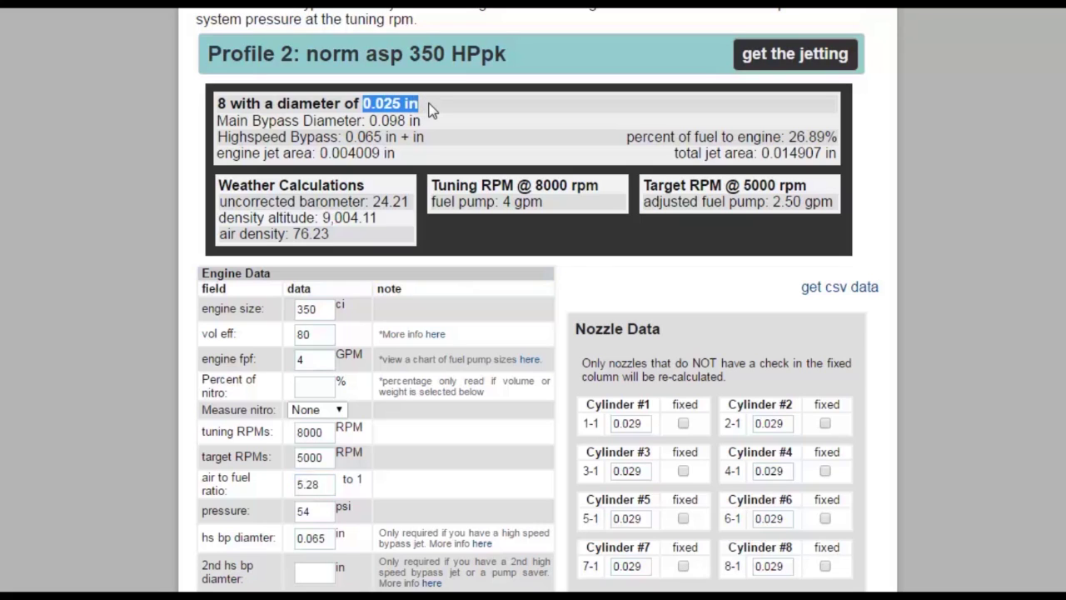
pyautogui.click(432, 111)
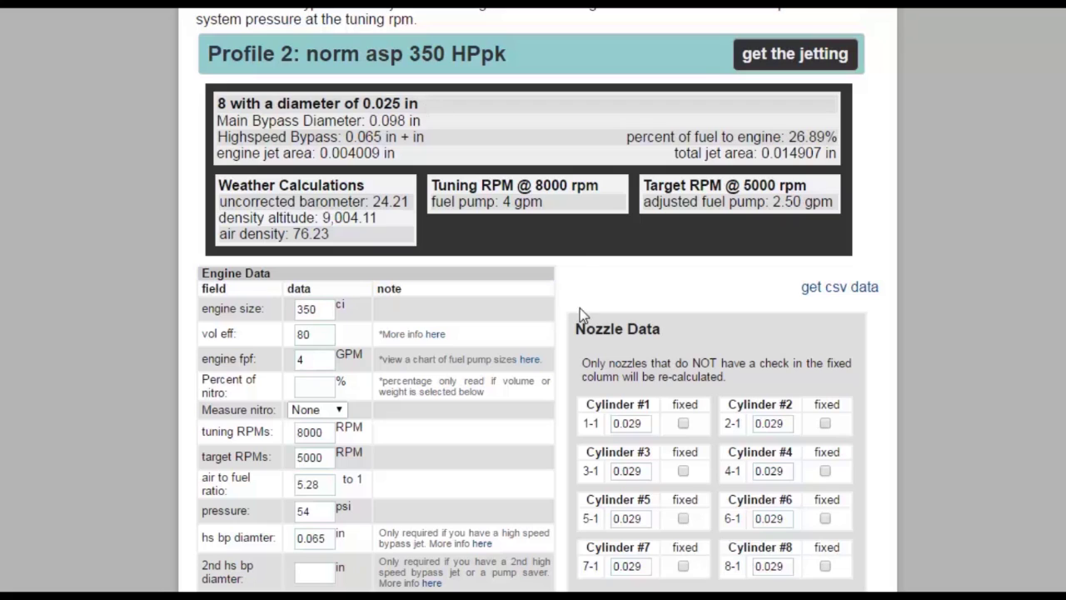
pyautogui.moveTo(617, 424); pyautogui.dragTo(654, 424)
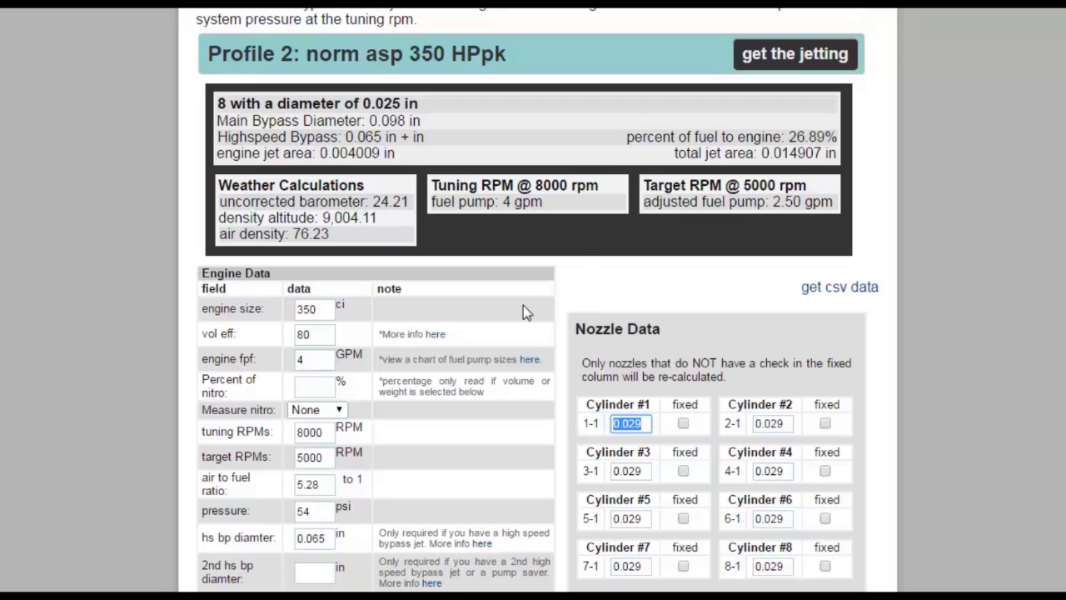
pyautogui.moveTo(375, 103); pyautogui.dragTo(402, 104)
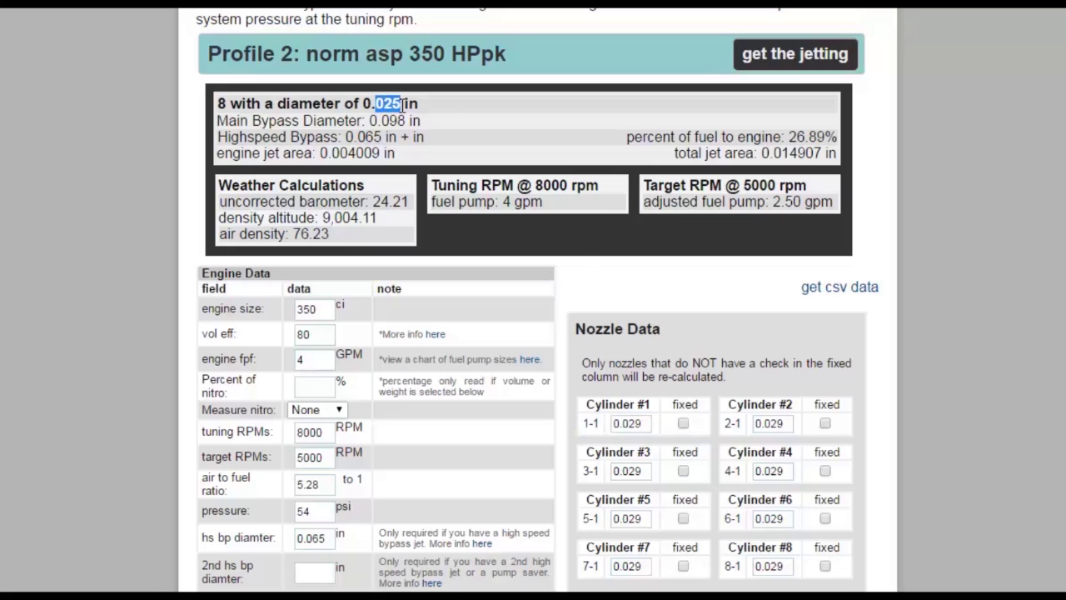
pyautogui.click(450, 113)
pyautogui.moveTo(381, 121); pyautogui.dragTo(410, 121)
pyautogui.click(466, 129)
# Step: Review the uncorrected barometer and density altitude results, along with the air to fuel ratio and the other entered engine and weather data
pyautogui.moveTo(372, 202); pyautogui.dragTo(411, 203)
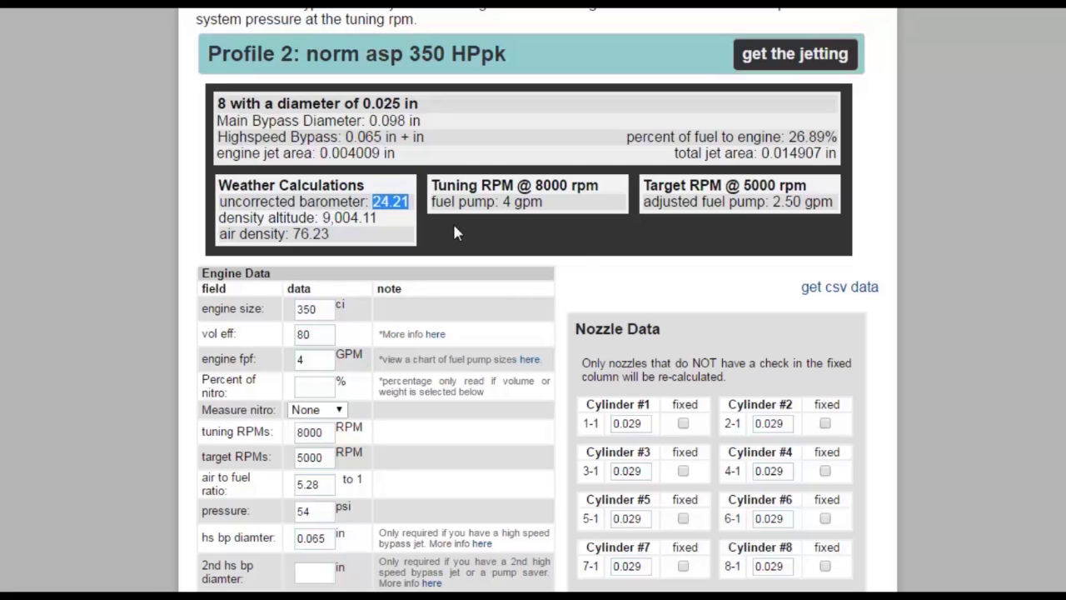
pyautogui.click(400, 226)
pyautogui.moveTo(324, 217); pyautogui.dragTo(383, 218)
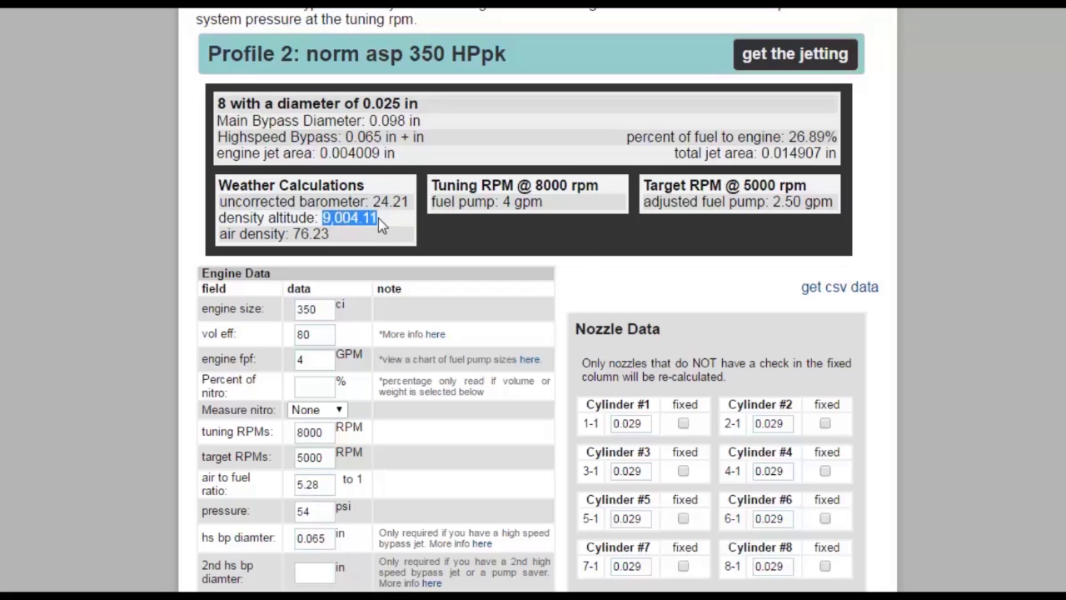
pyautogui.click(408, 222)
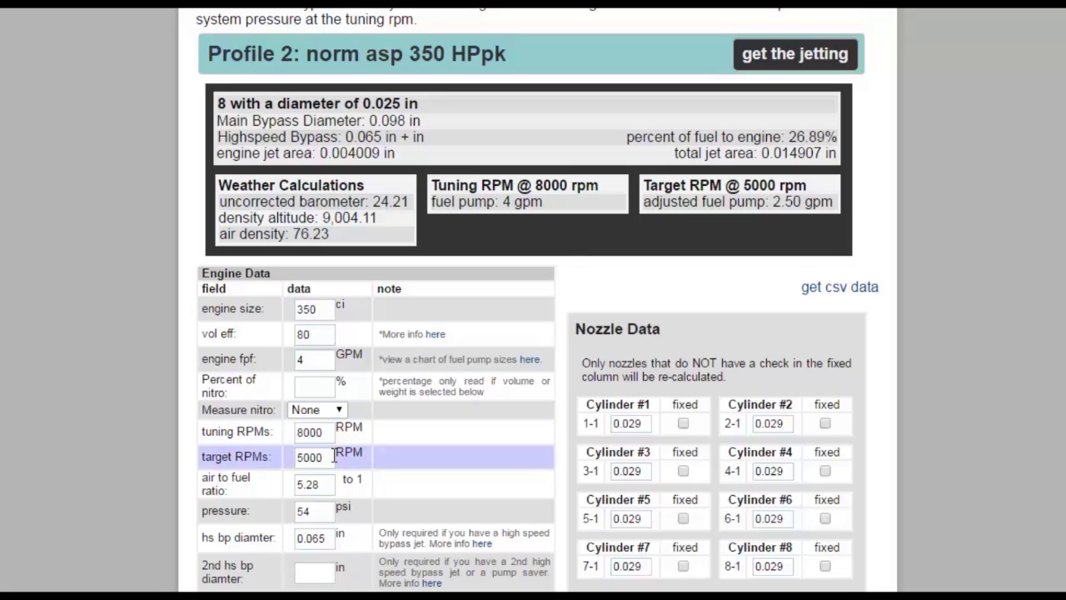
pyautogui.click(275, 486)
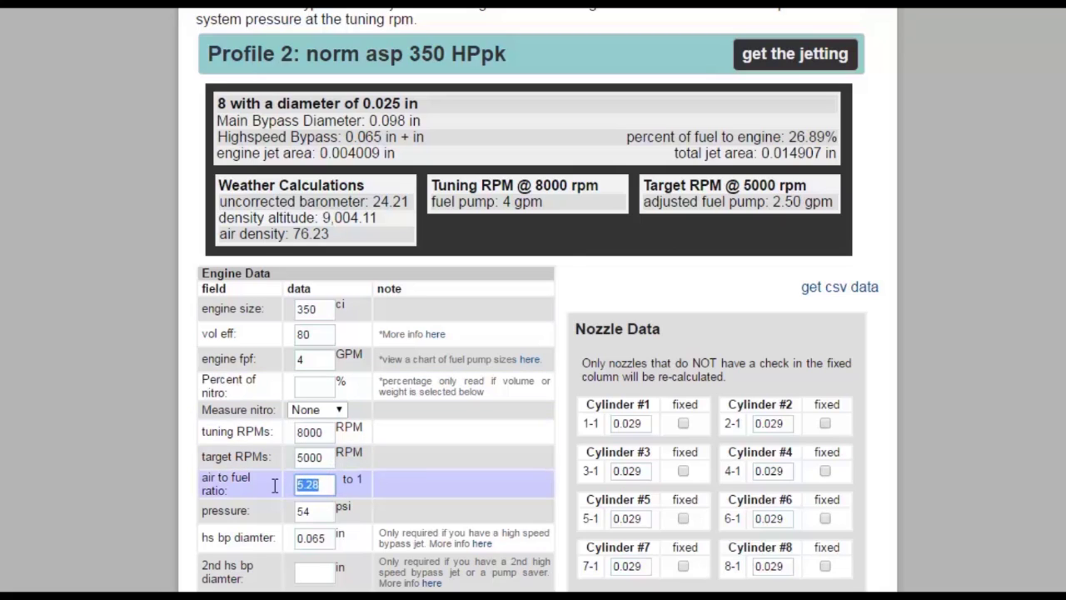
pyautogui.click(416, 495)
pyautogui.scroll(-3, 416, 495)
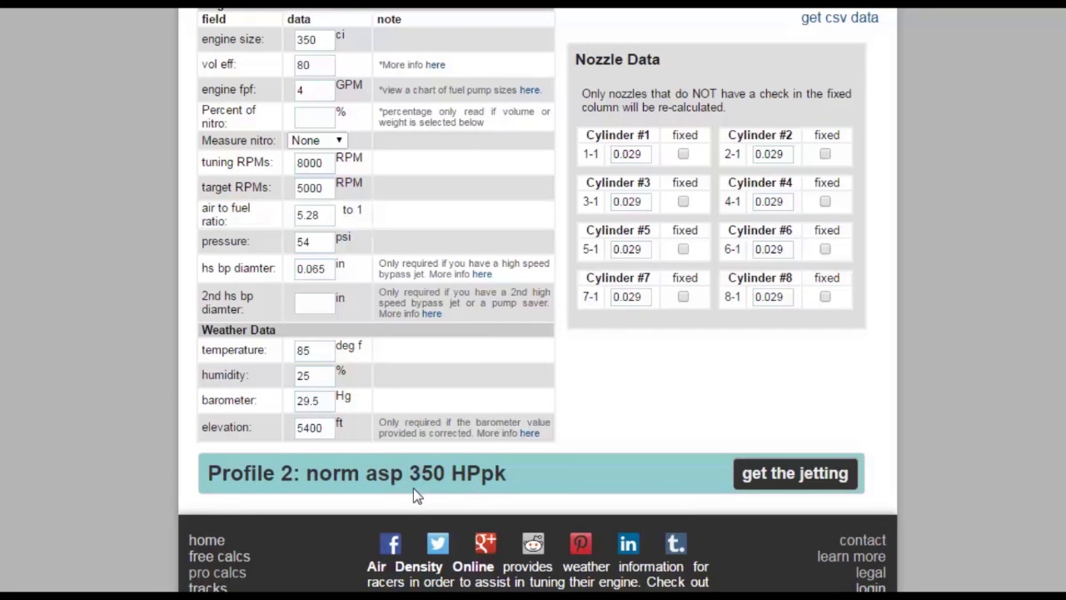
pyautogui.scroll(1, 416, 483)
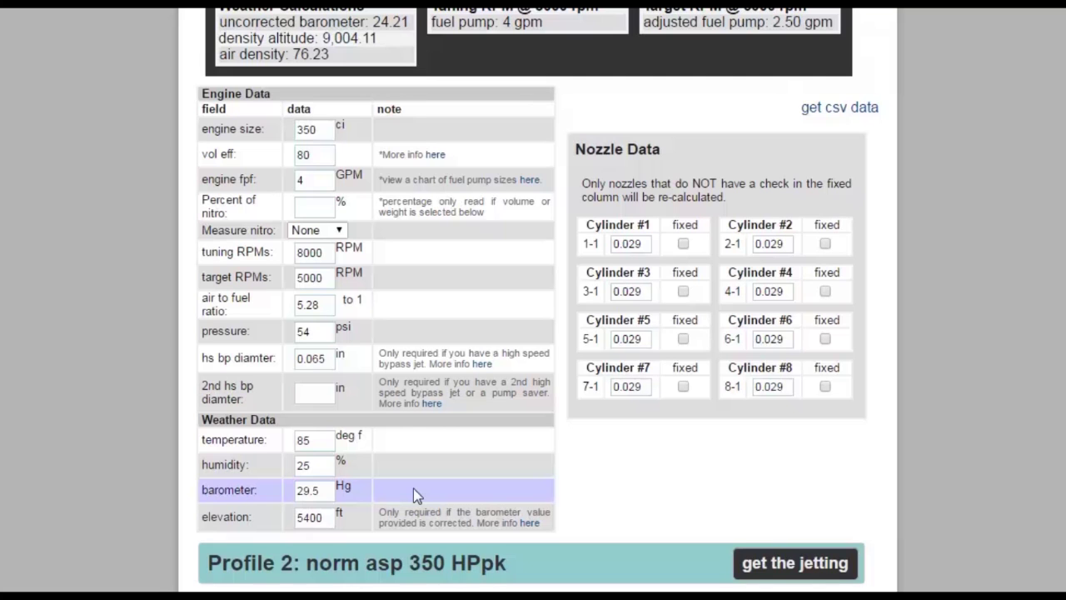
pyautogui.scroll(3, 416, 495)
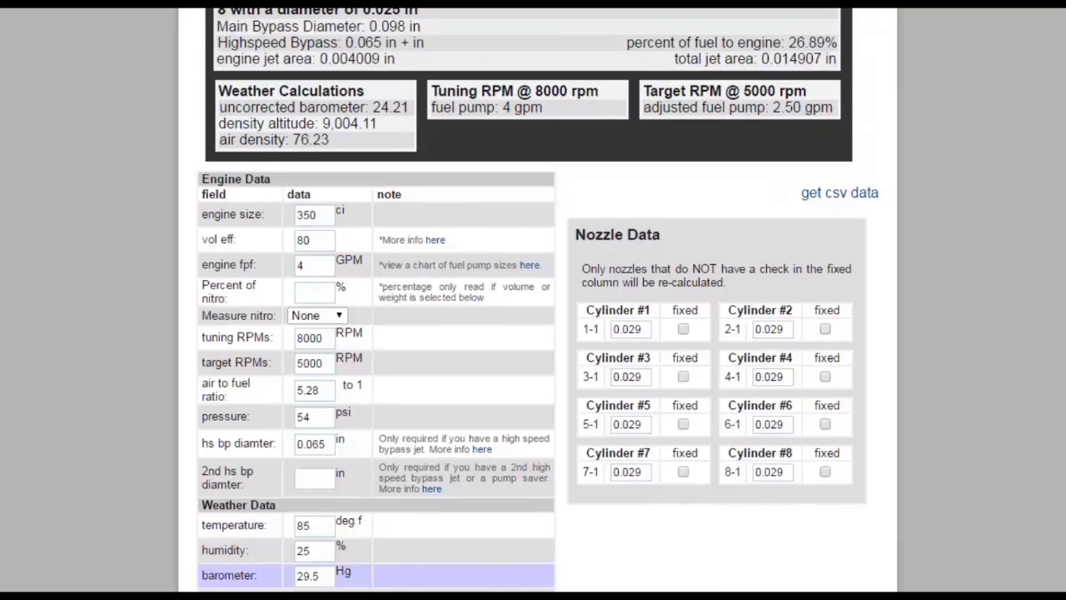